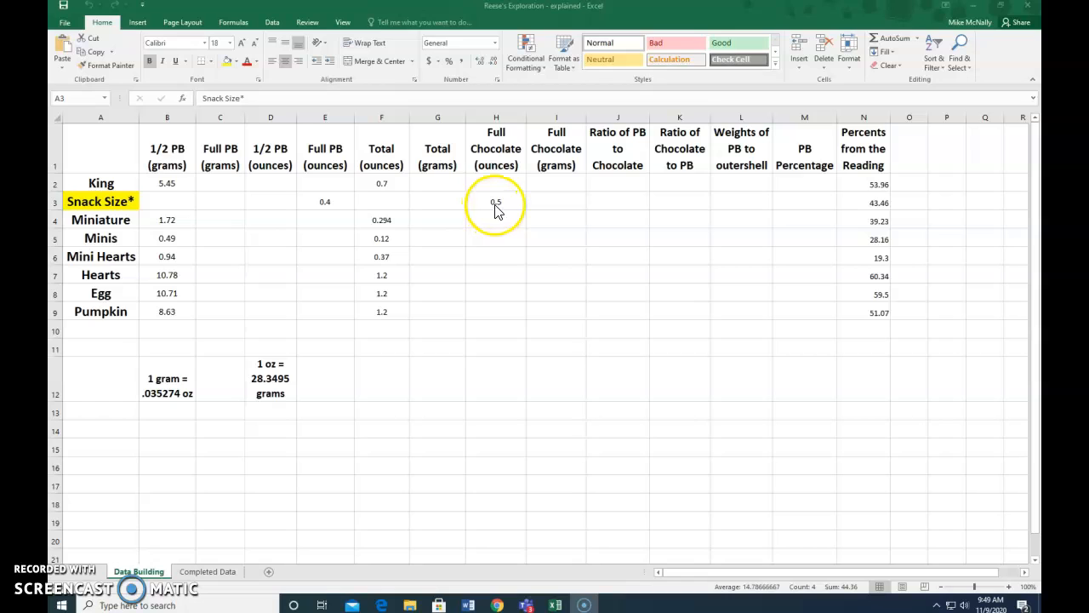
Calculate the Snack Size total in ounces in F3 with the formula =E3+H3.
click(378, 208)
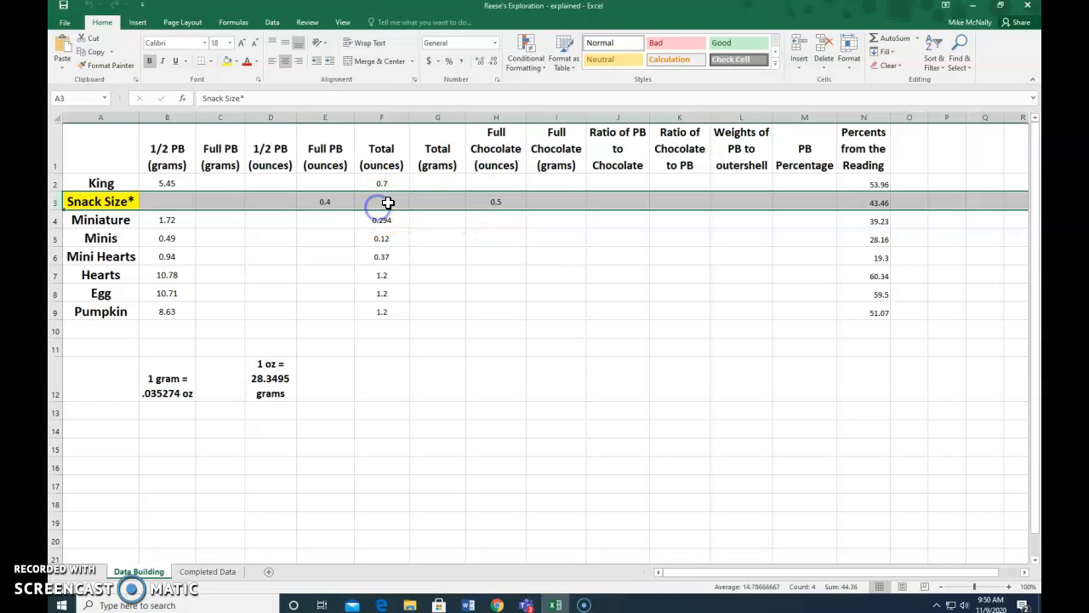
click(388, 202)
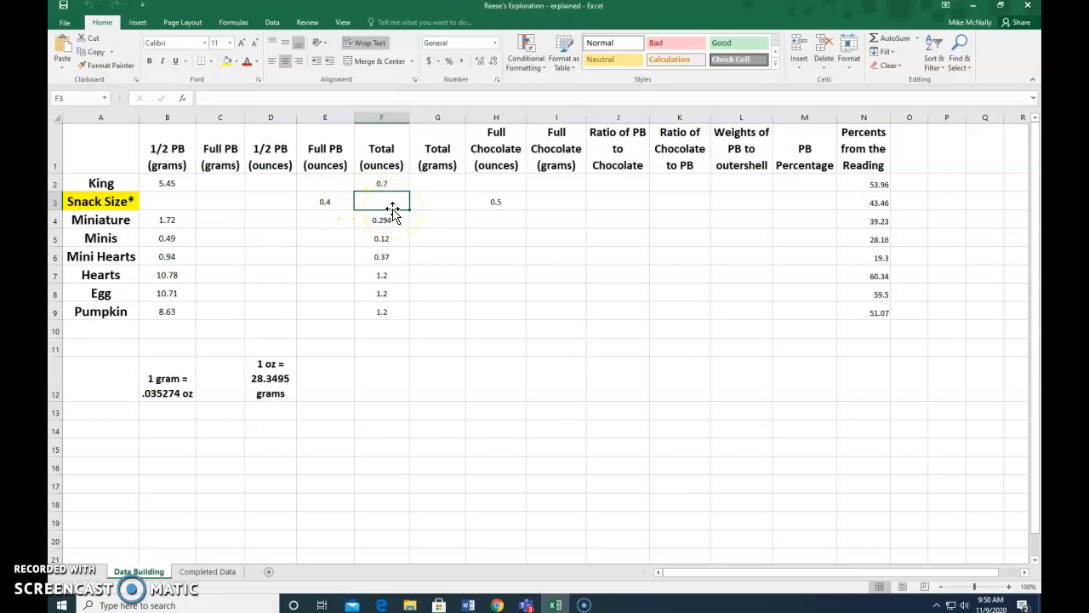
text(=)
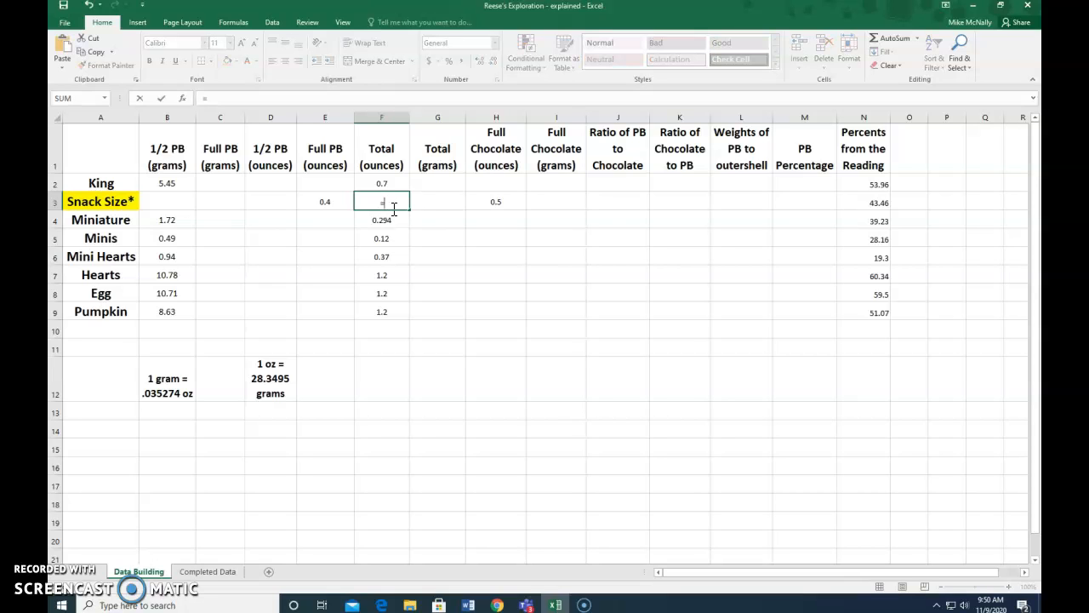
click(331, 203)
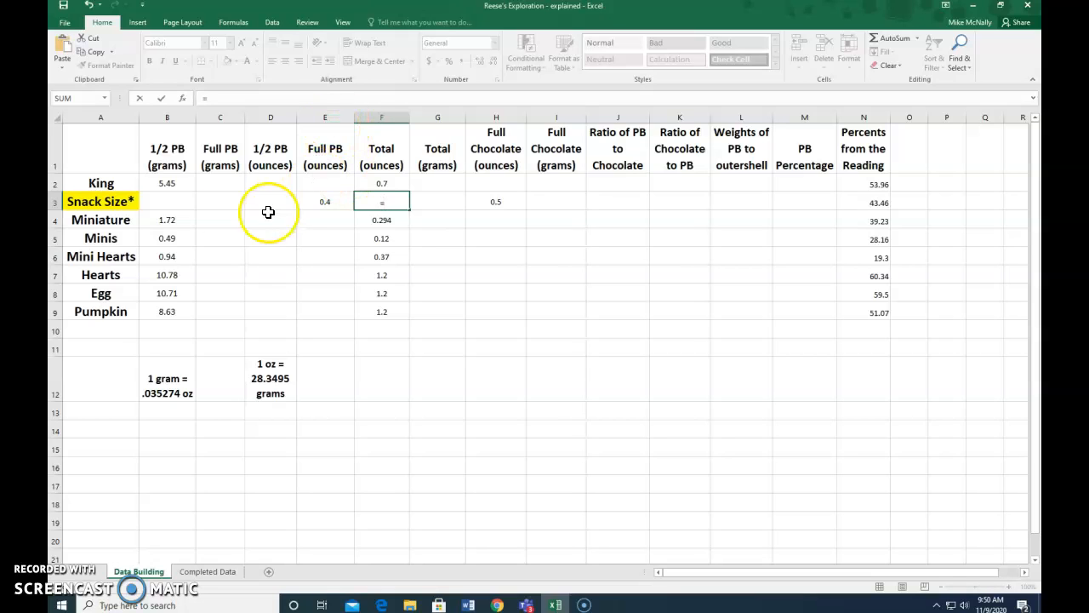
click(343, 201)
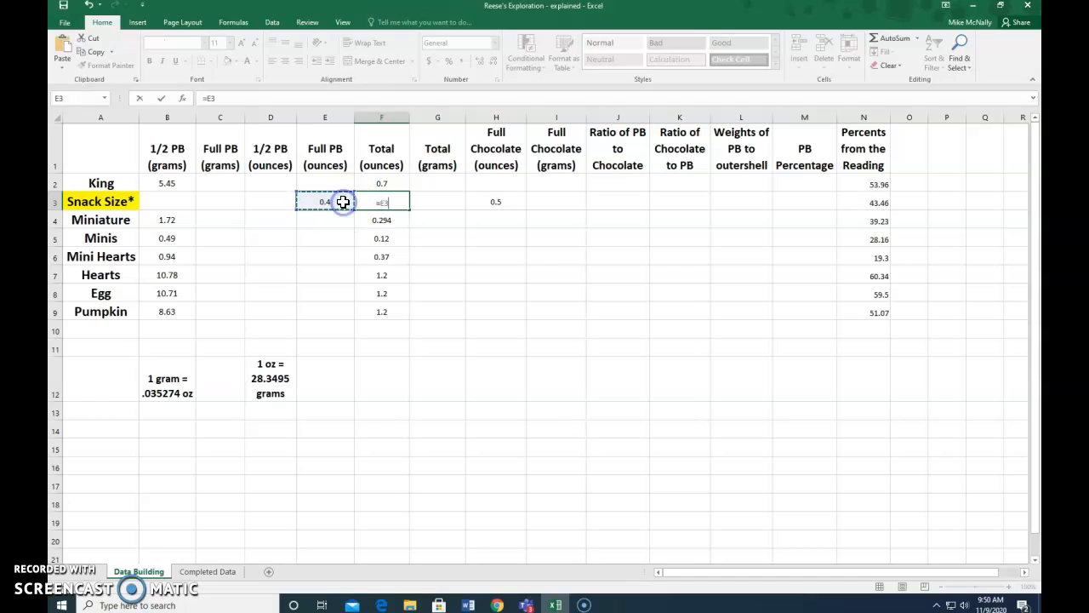
click(406, 204)
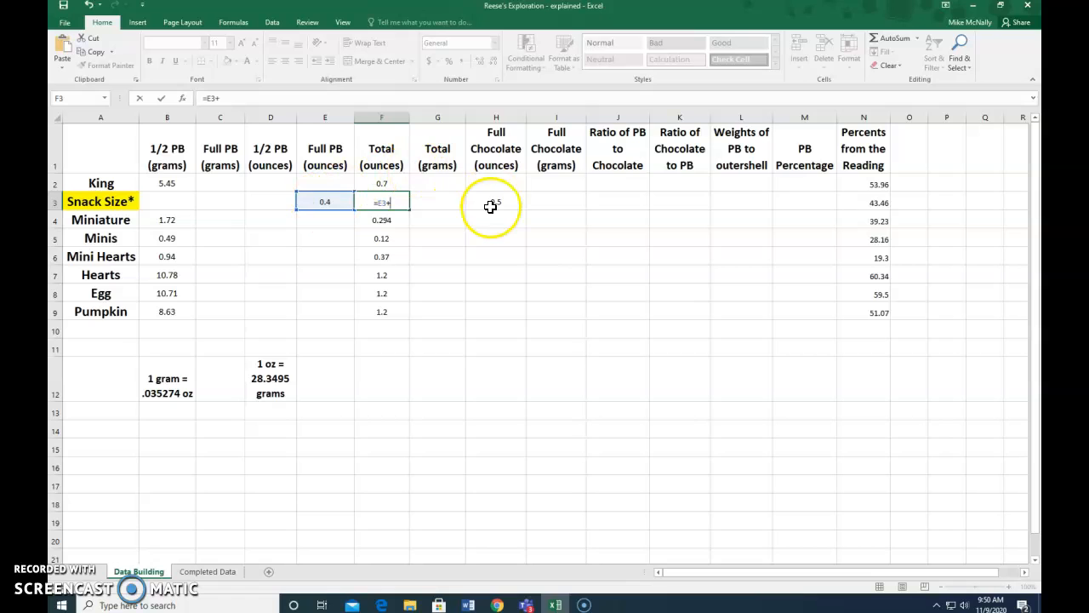
click(495, 204)
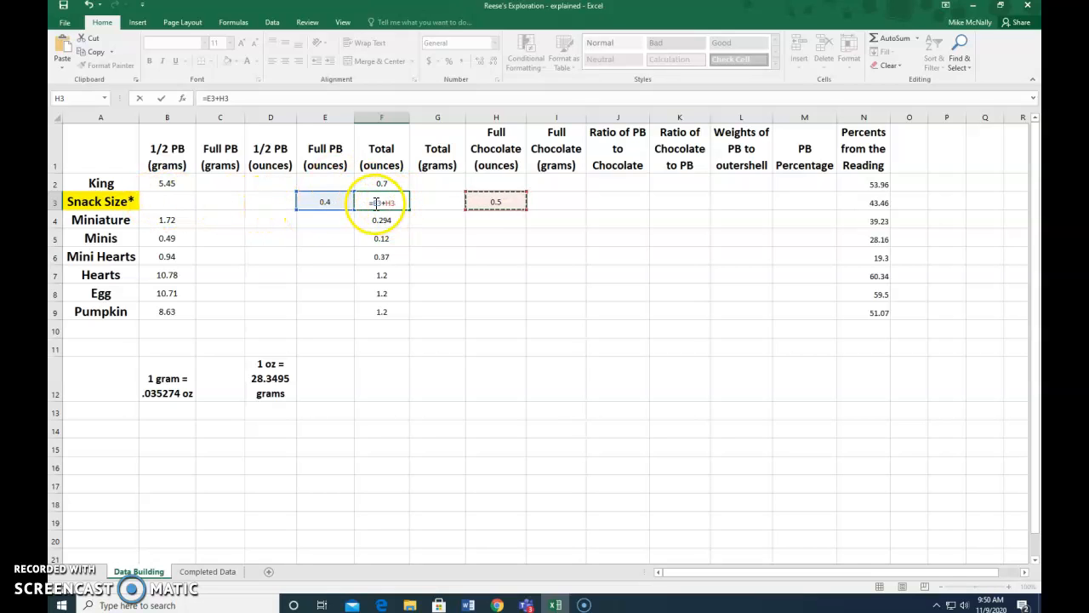
key(Return)
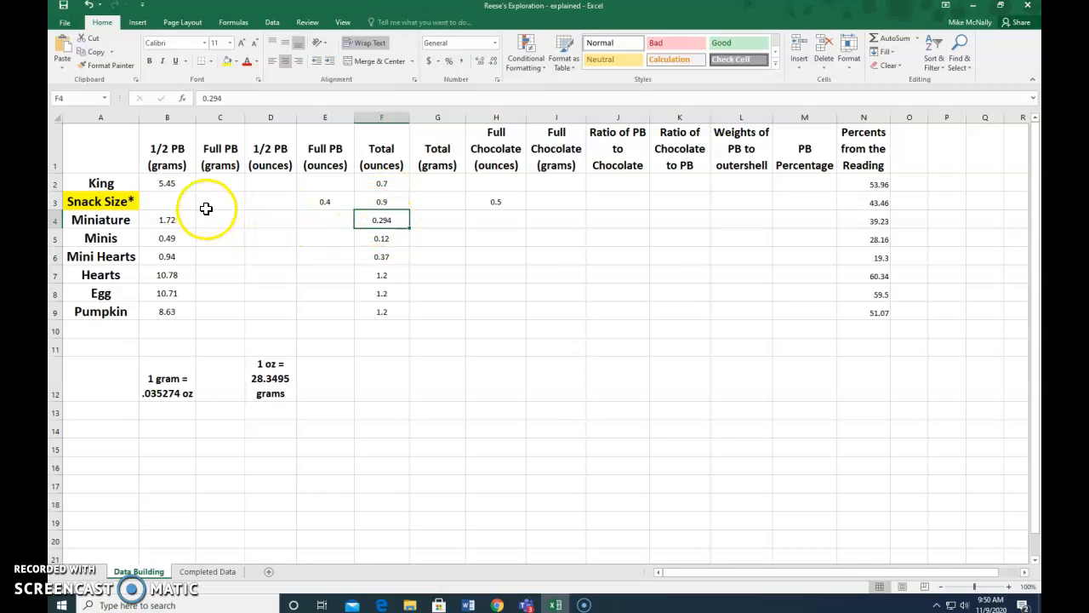
Calculate the King's full peanut butter weight in grams in C2 with the formula =B2*2.
click(98, 183)
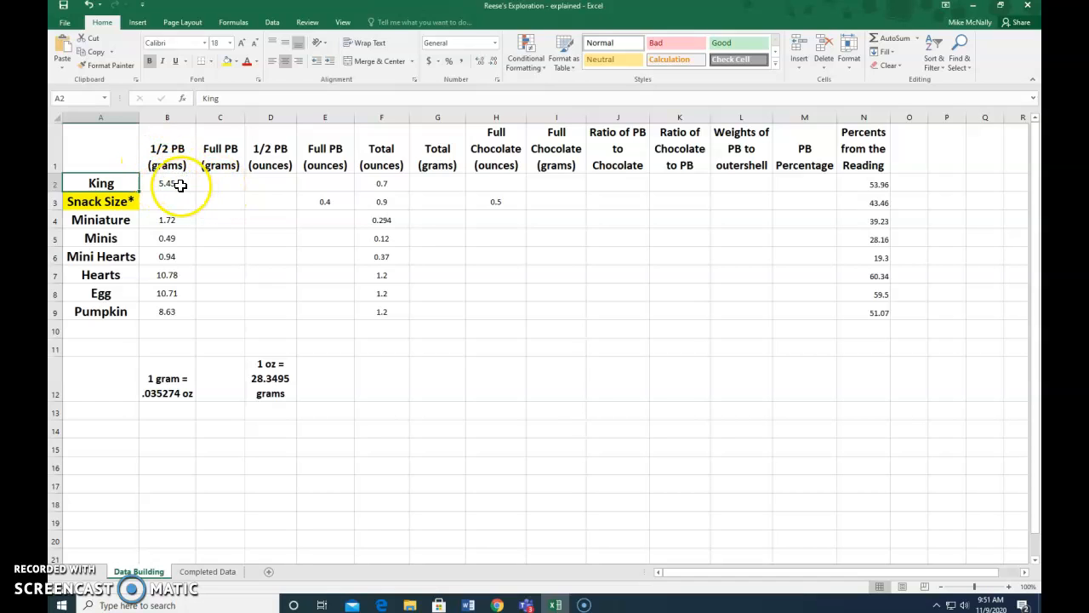
click(209, 186)
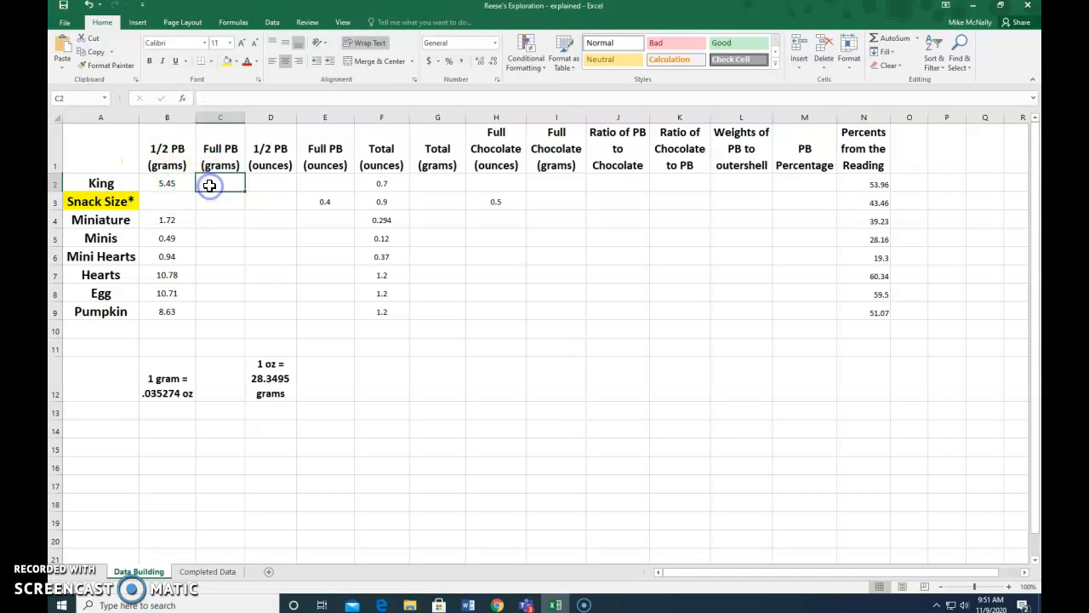
text(=)
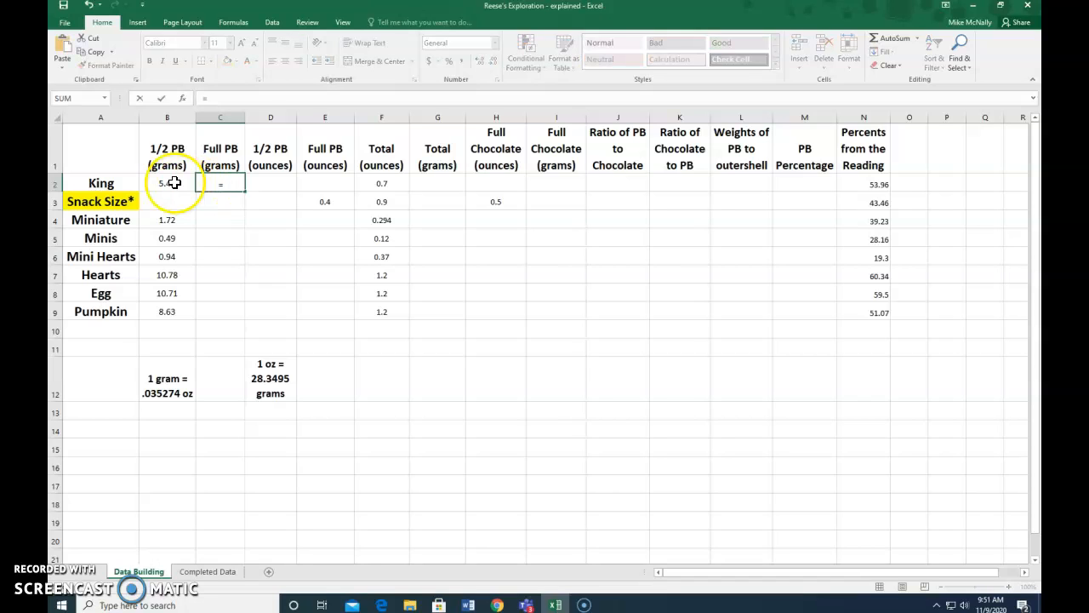
click(174, 183)
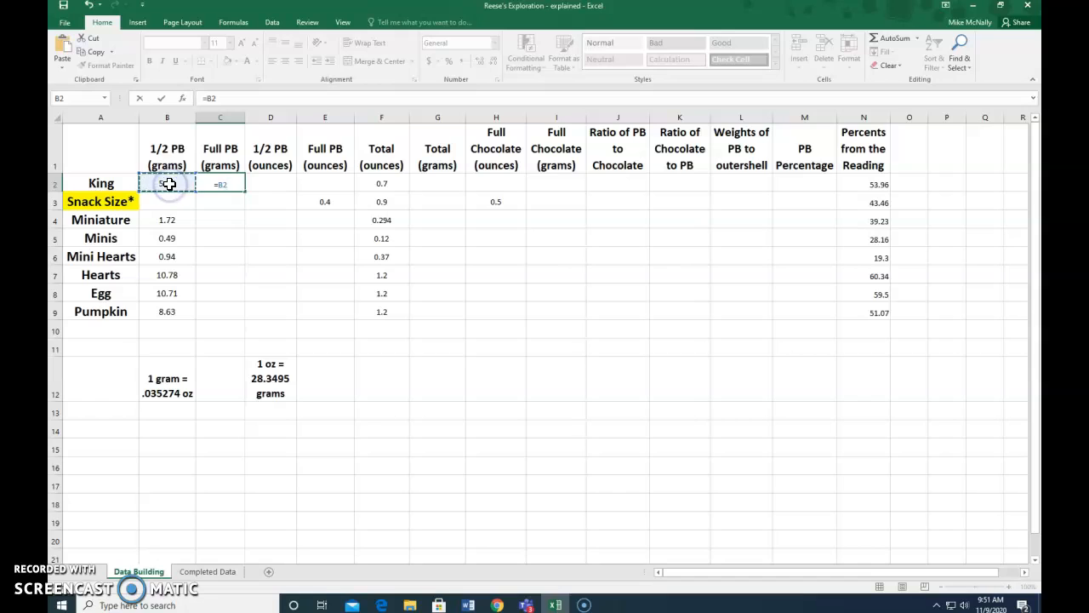
click(237, 184)
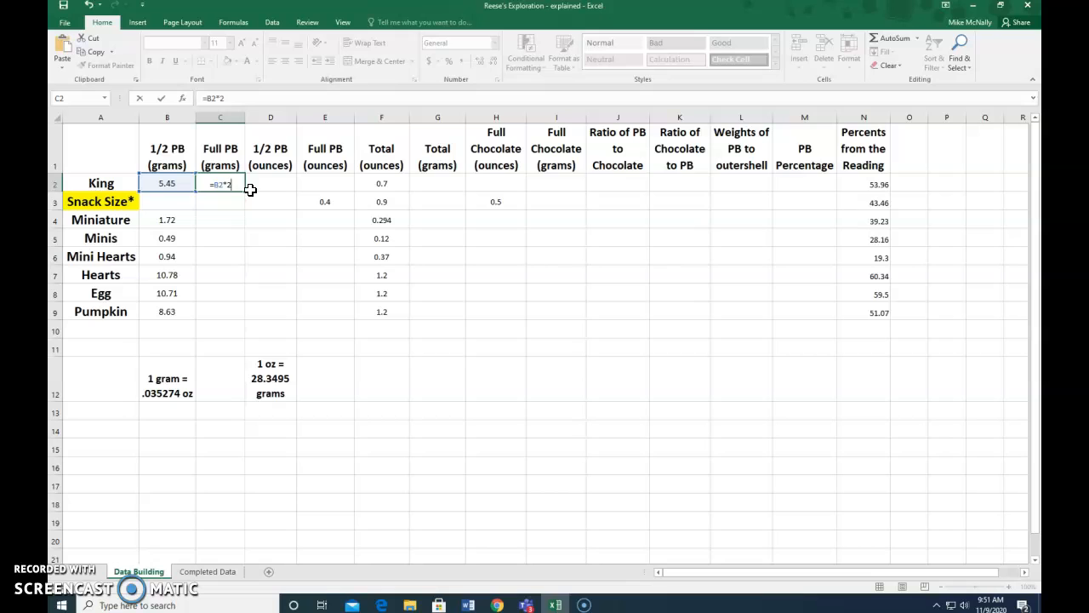
key(Return)
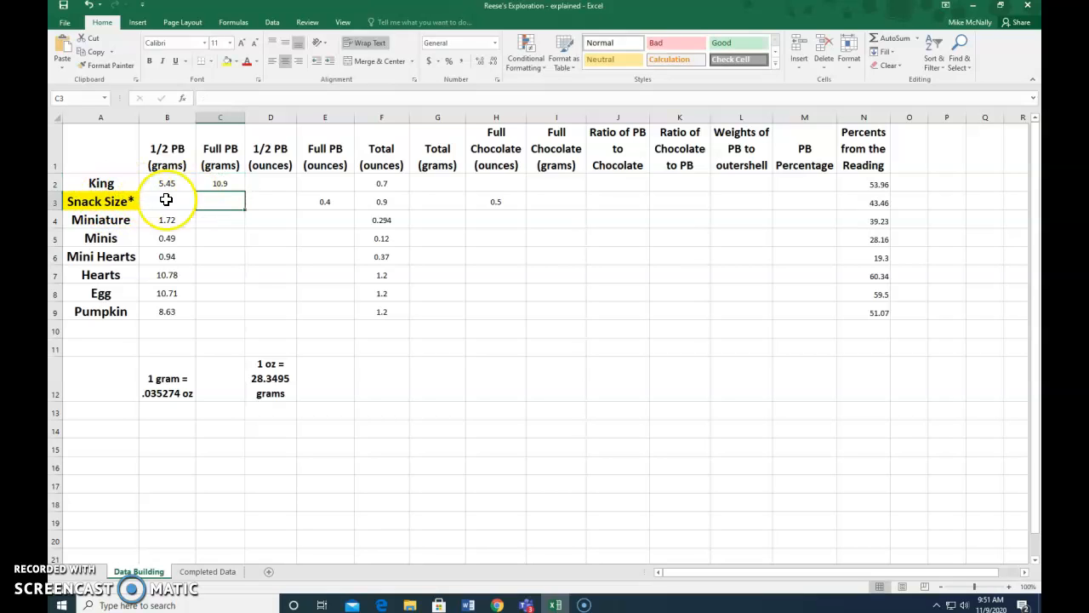
Convert the King's half peanut butter weight to ounces in D2 with the formula =B2*.035274.
click(228, 186)
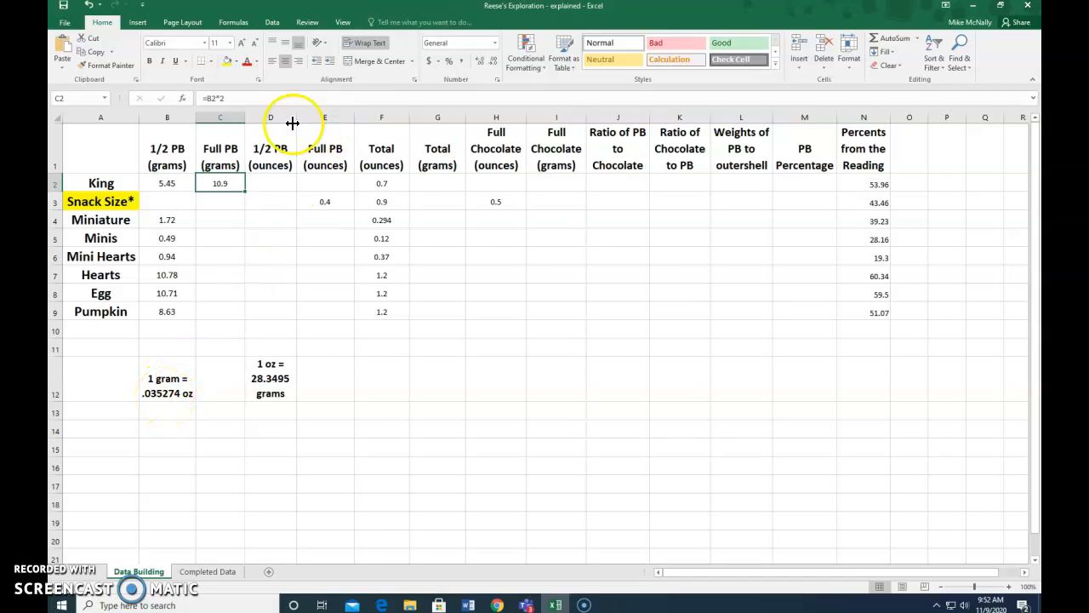
click(282, 186)
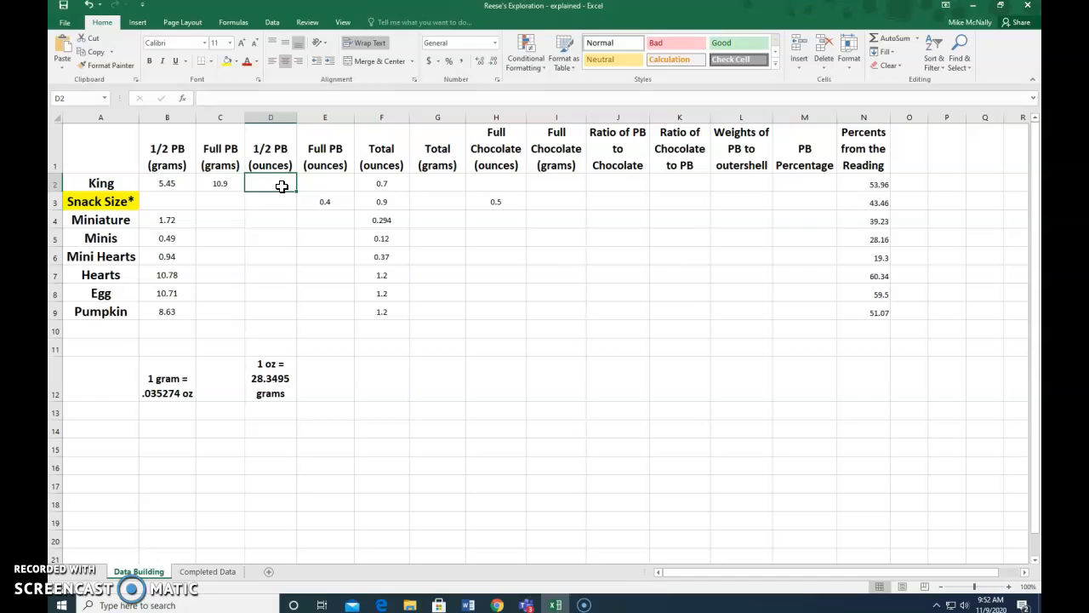
text(=)
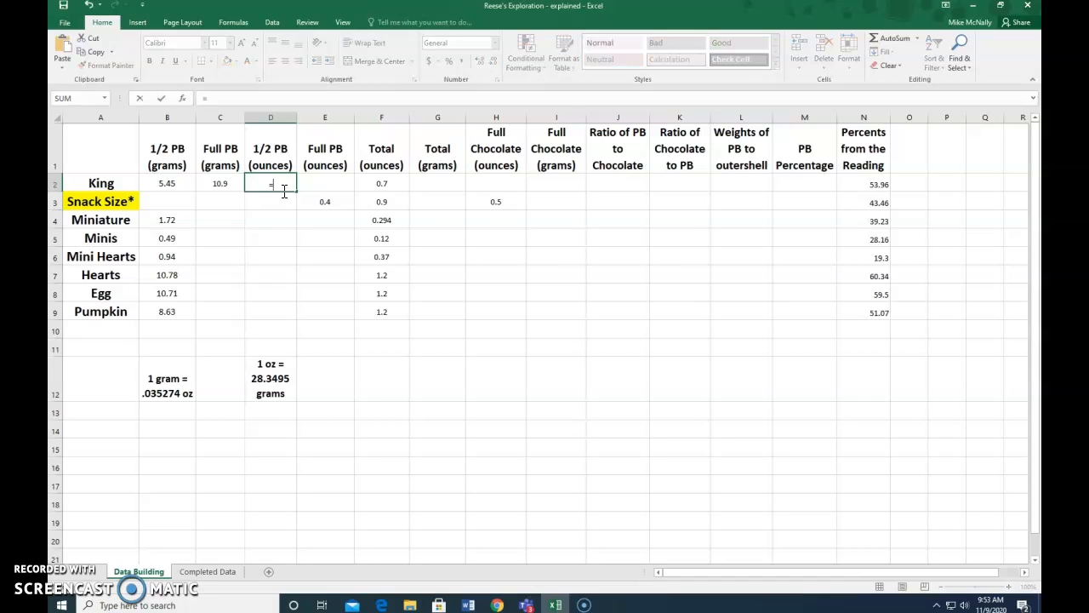
click(168, 182)
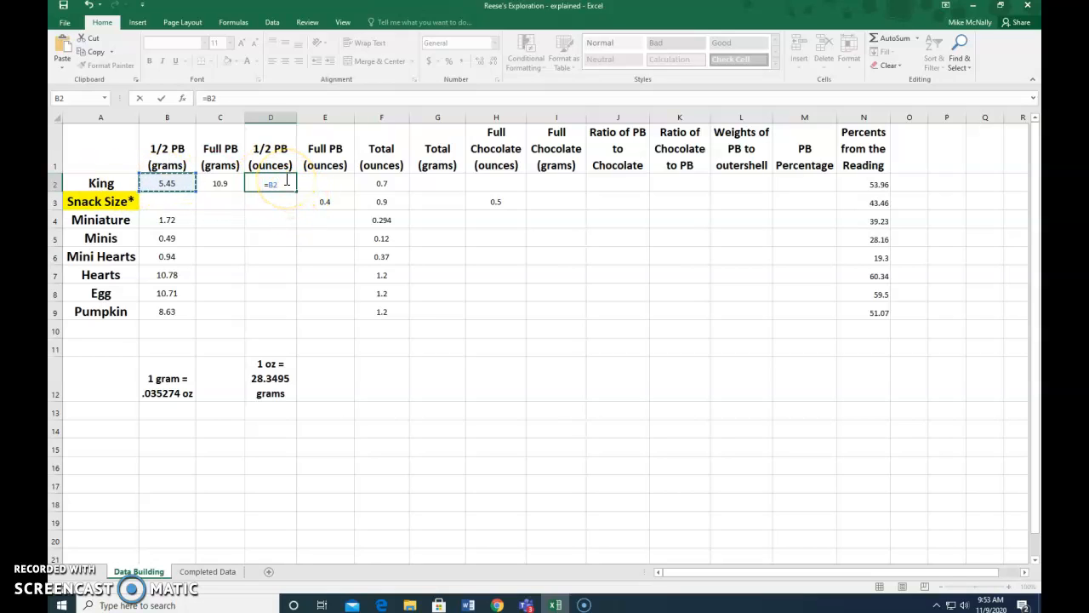
text(*)
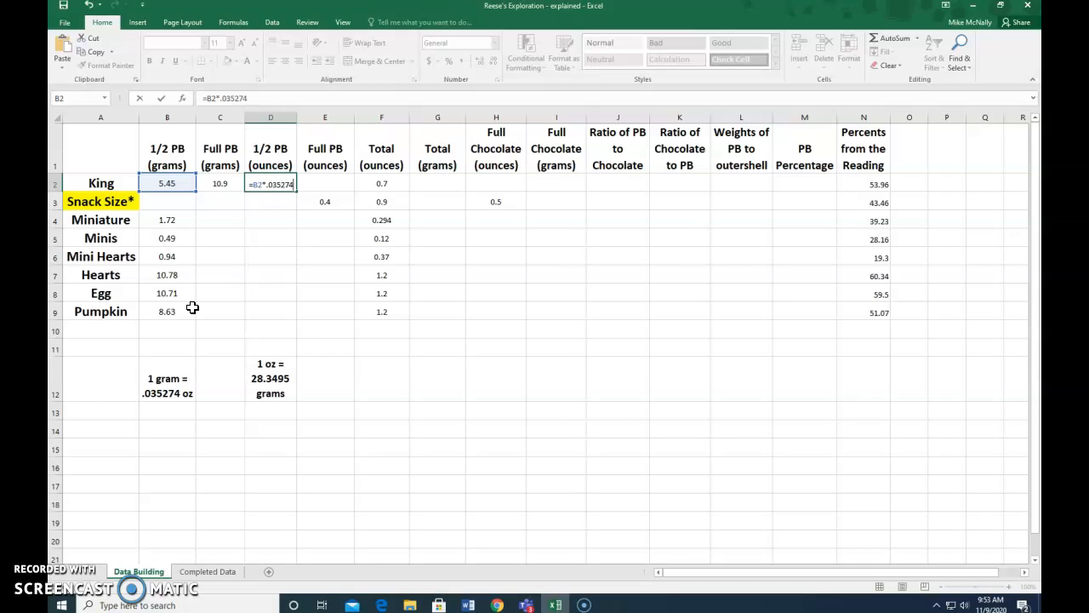
key(Return)
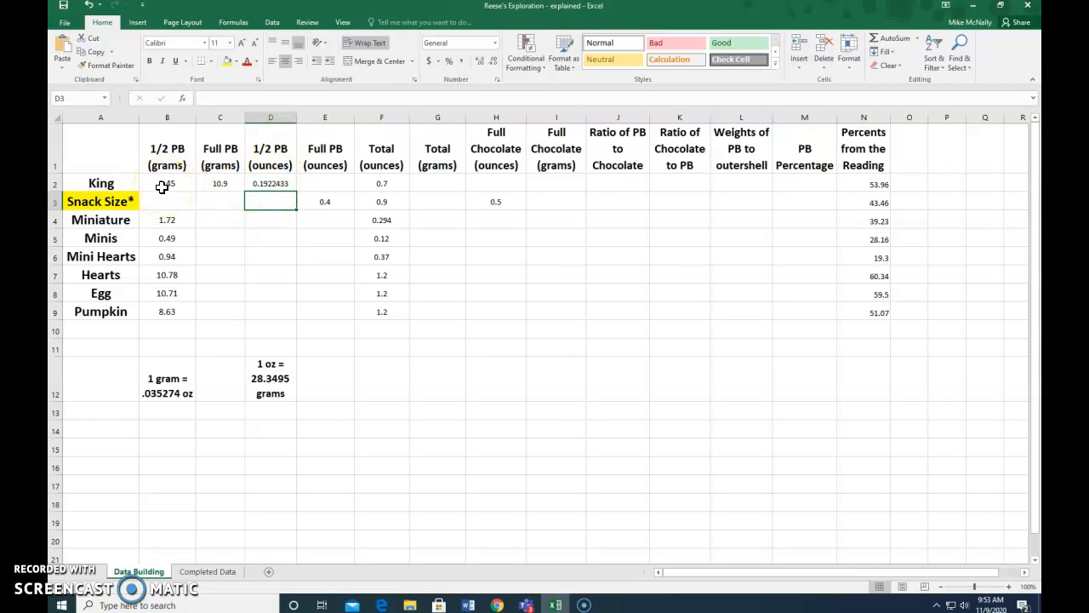
Copy the ounce conversion formula from D2 across to E2 and compare the formulas in both cells.
click(286, 183)
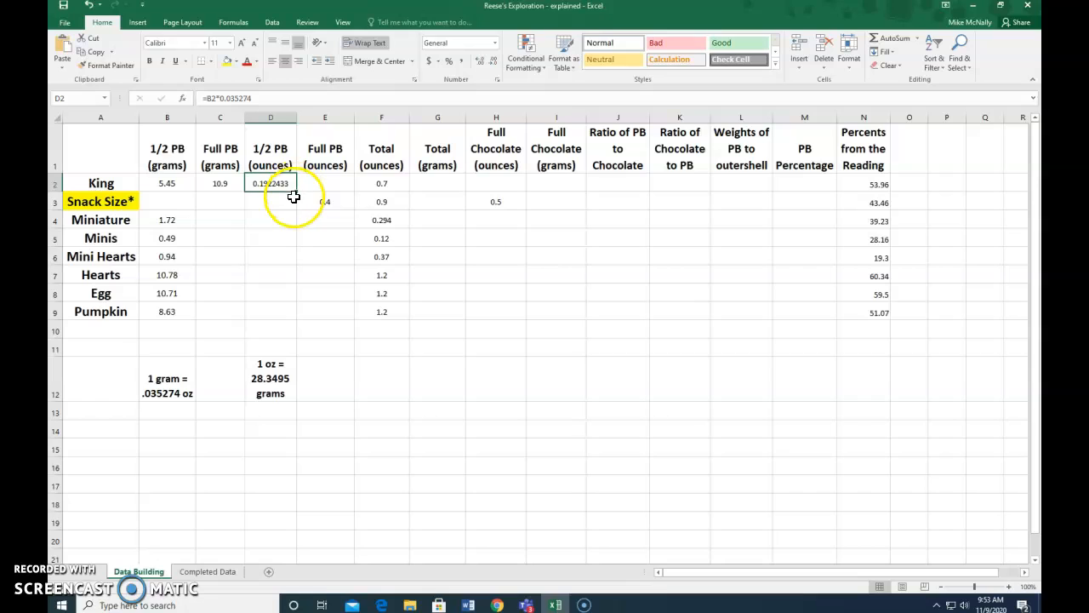
drag(296, 193, 330, 190)
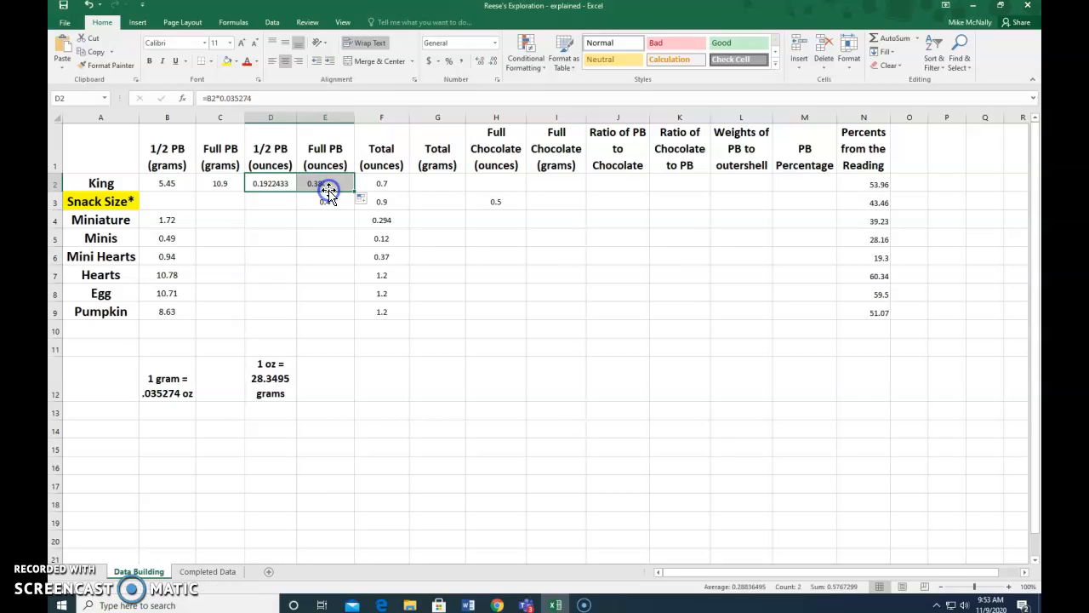
click(270, 184)
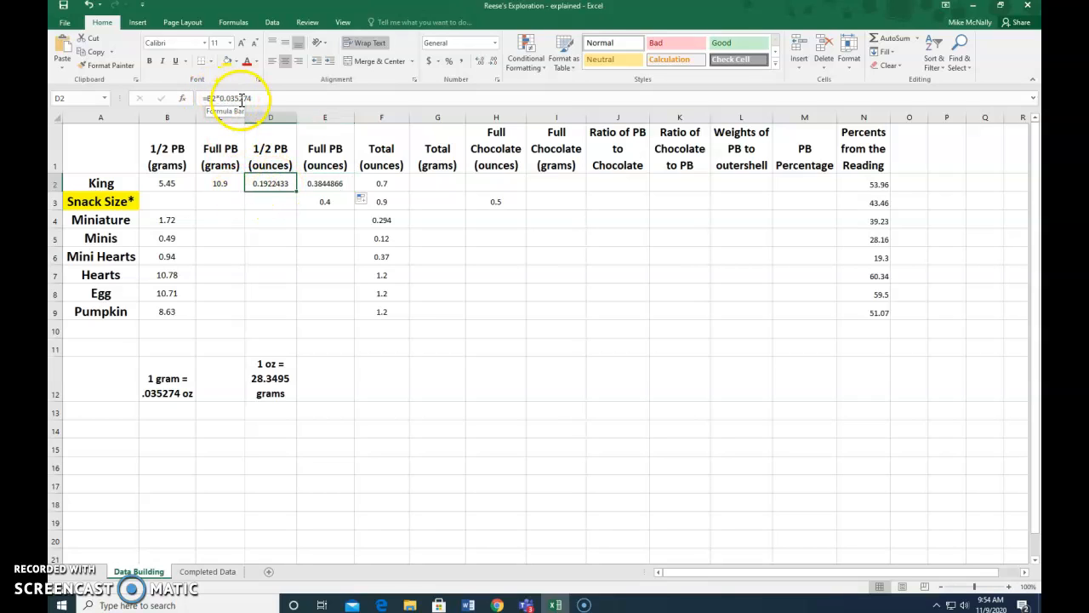
click(325, 181)
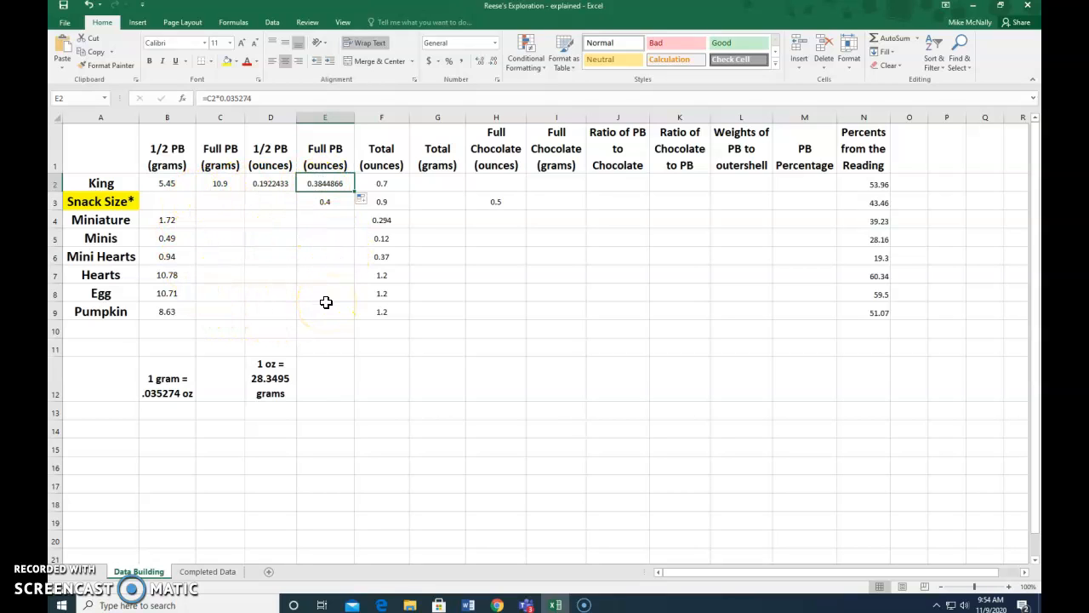
Fill the Full PB (grams) doubling formula from C2 down to the Pumpkin row in C9.
click(212, 185)
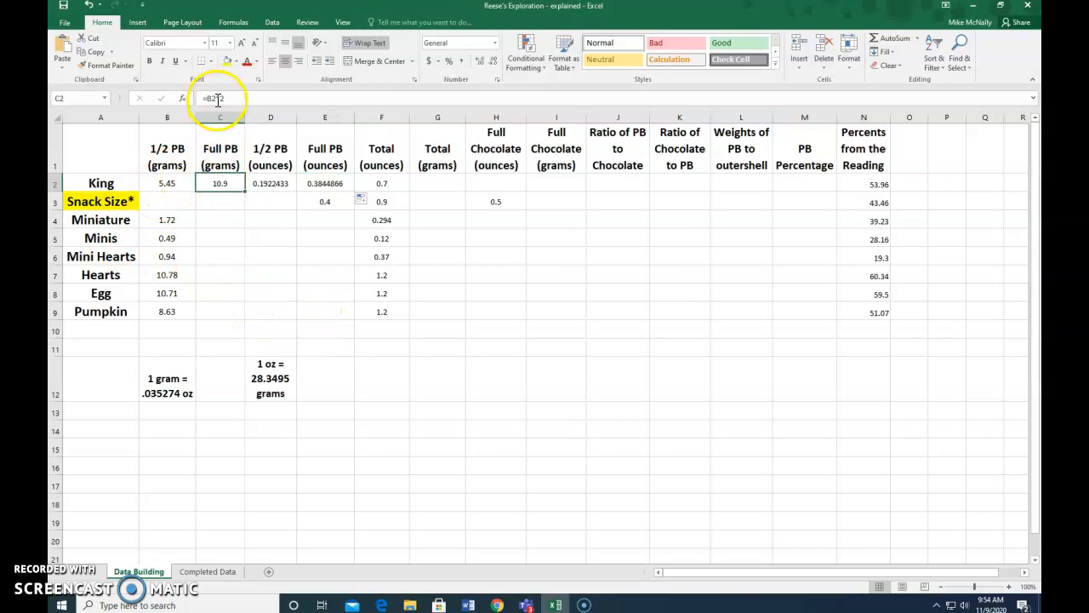
click(141, 177)
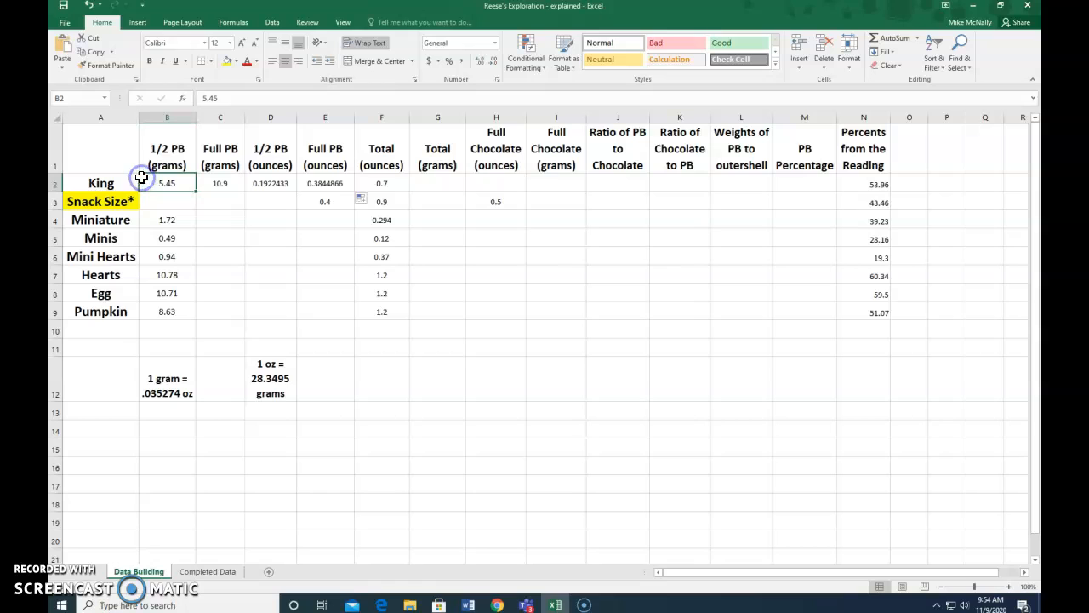
click(213, 189)
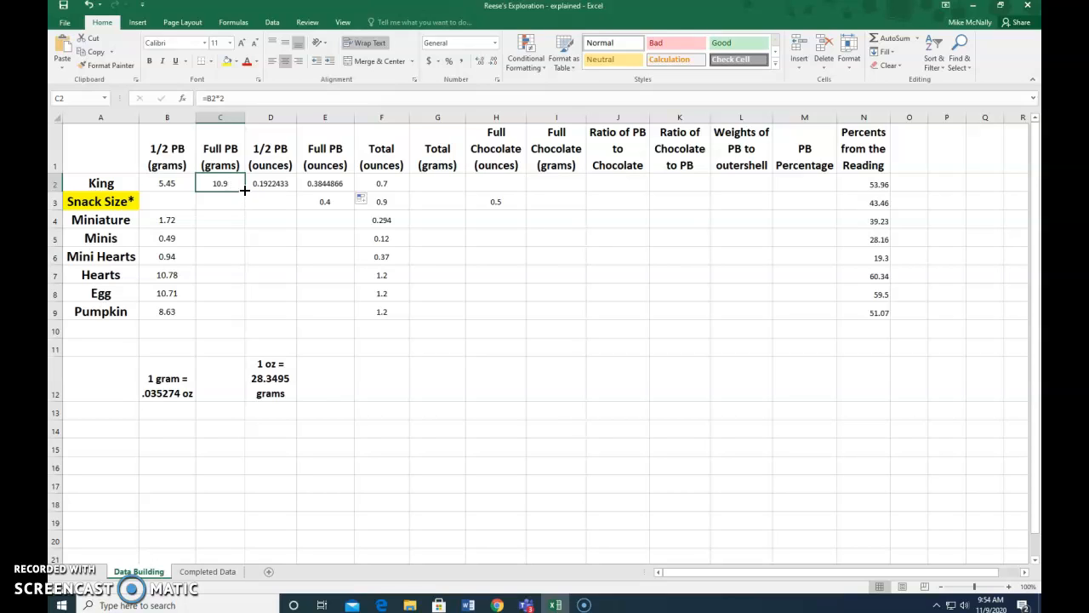
drag(244, 190, 247, 315)
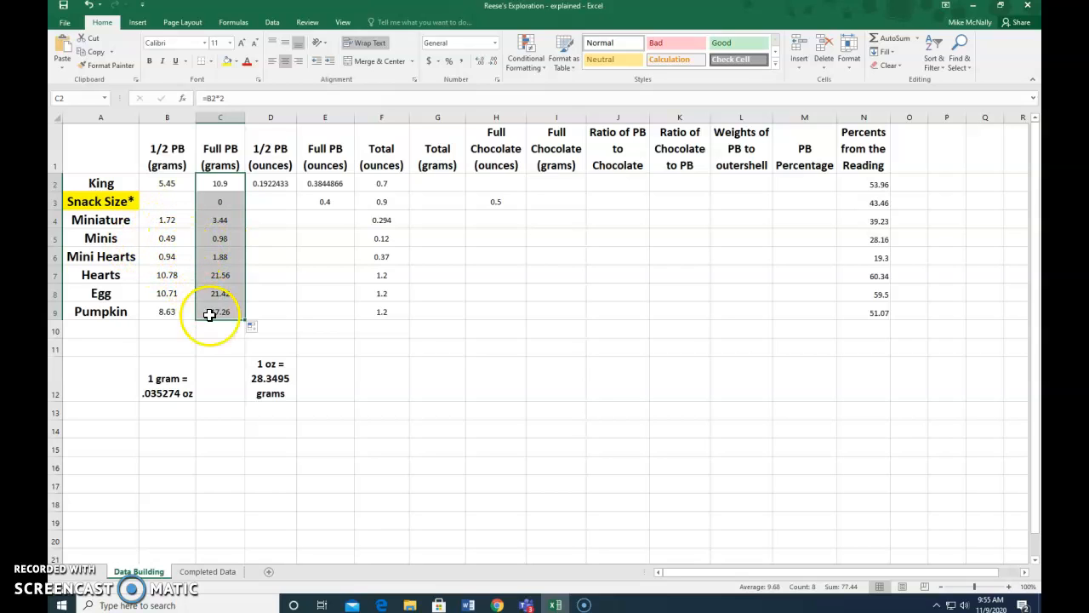
Fill the 1/2 PB (ounces) conversion formula from D2 down to the Pumpkin row in D9.
click(264, 180)
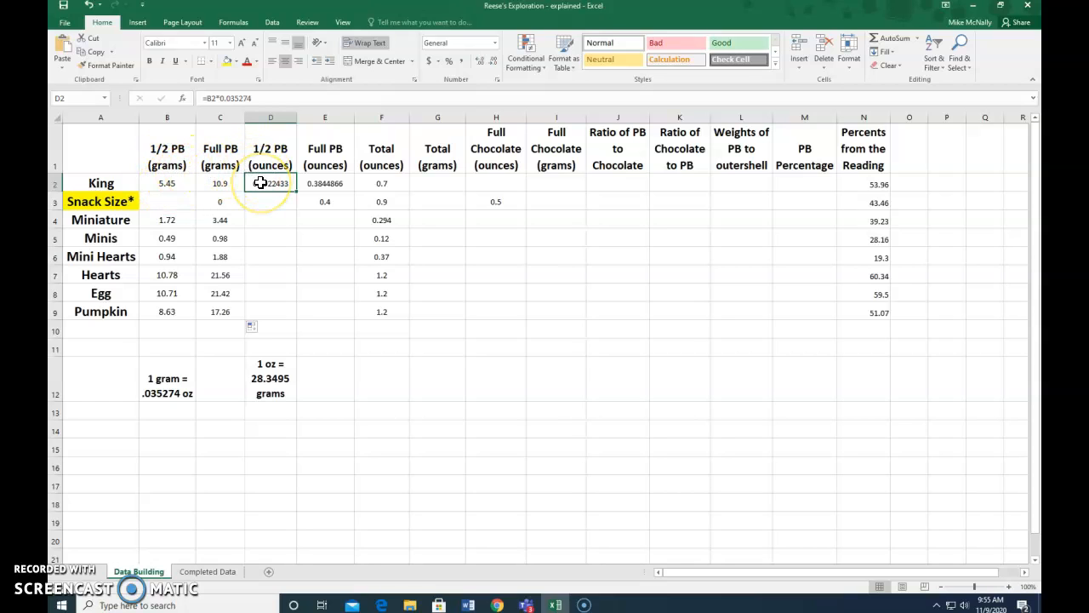
click(160, 181)
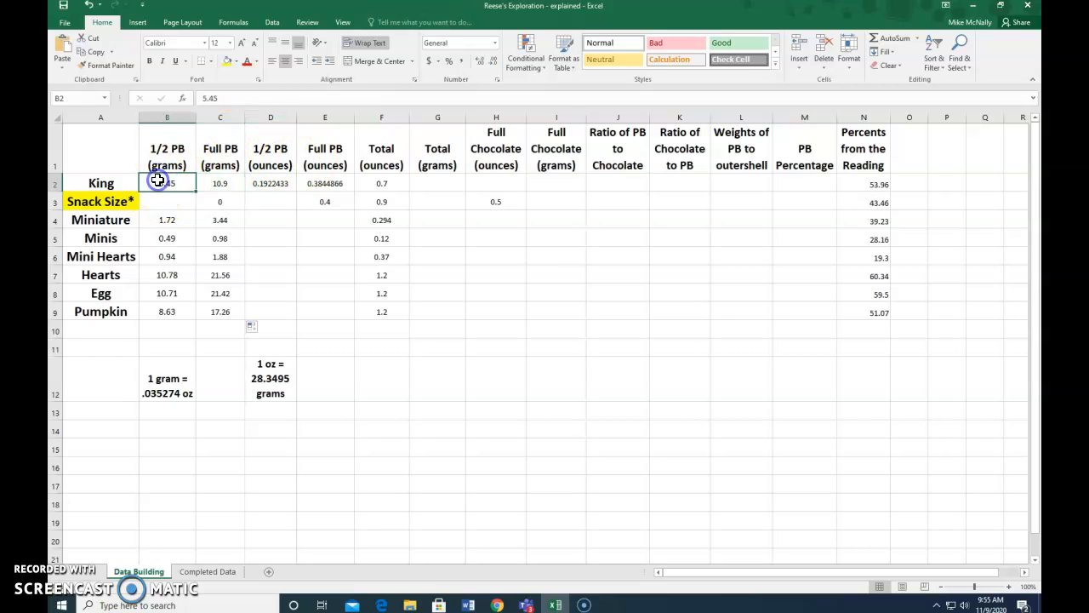
click(266, 178)
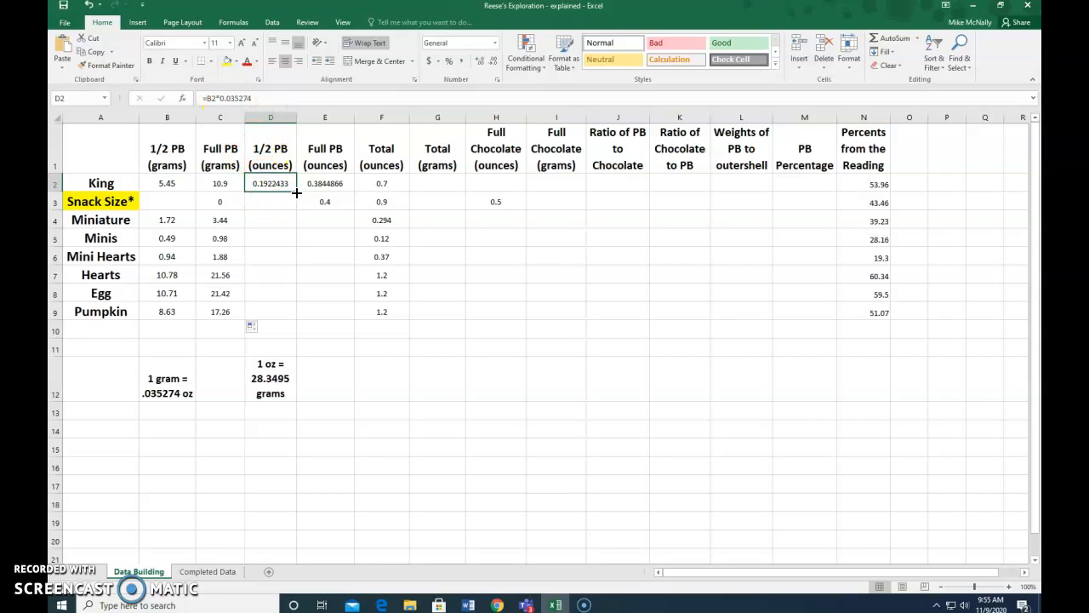
drag(296, 193, 298, 321)
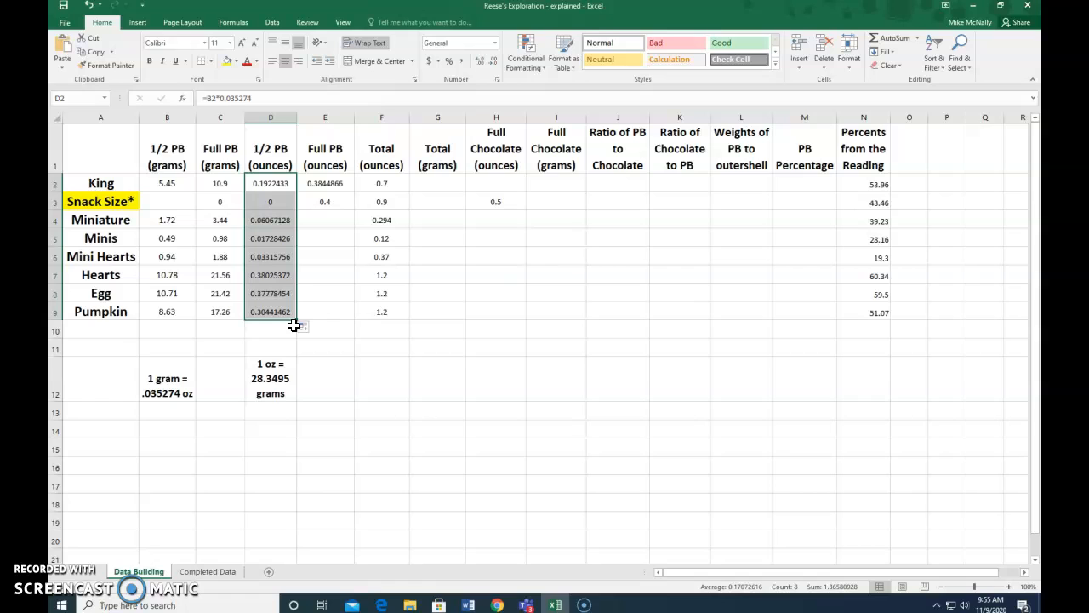
click(329, 182)
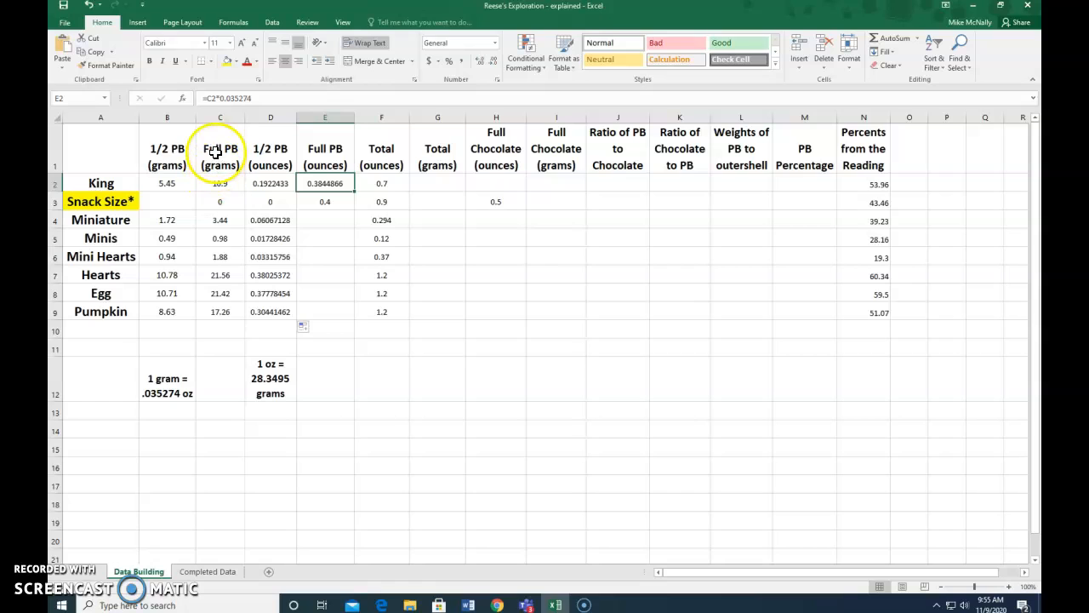
click(255, 99)
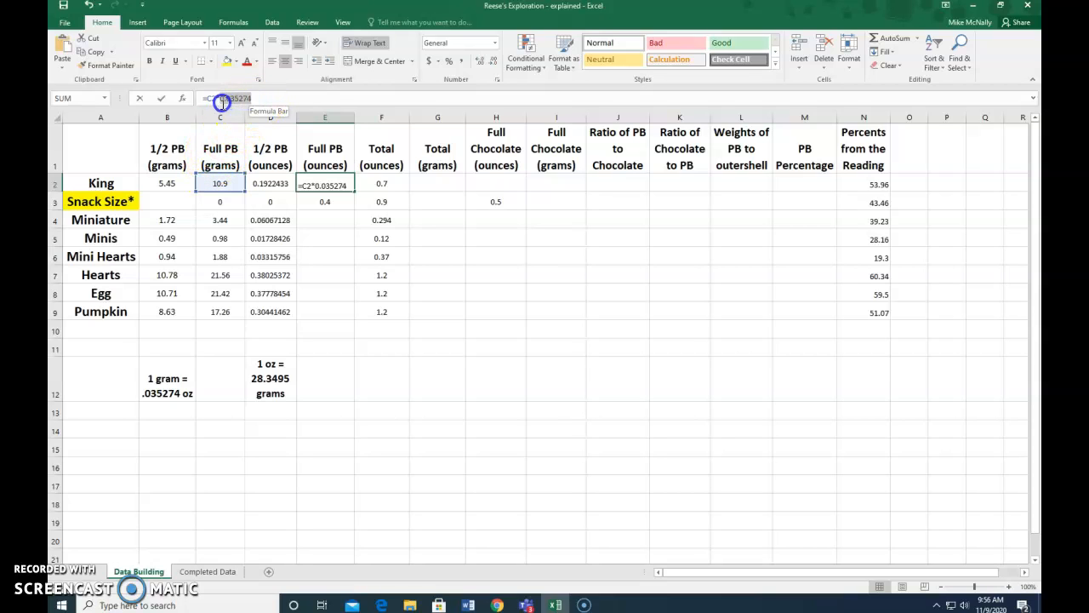
click(218, 160)
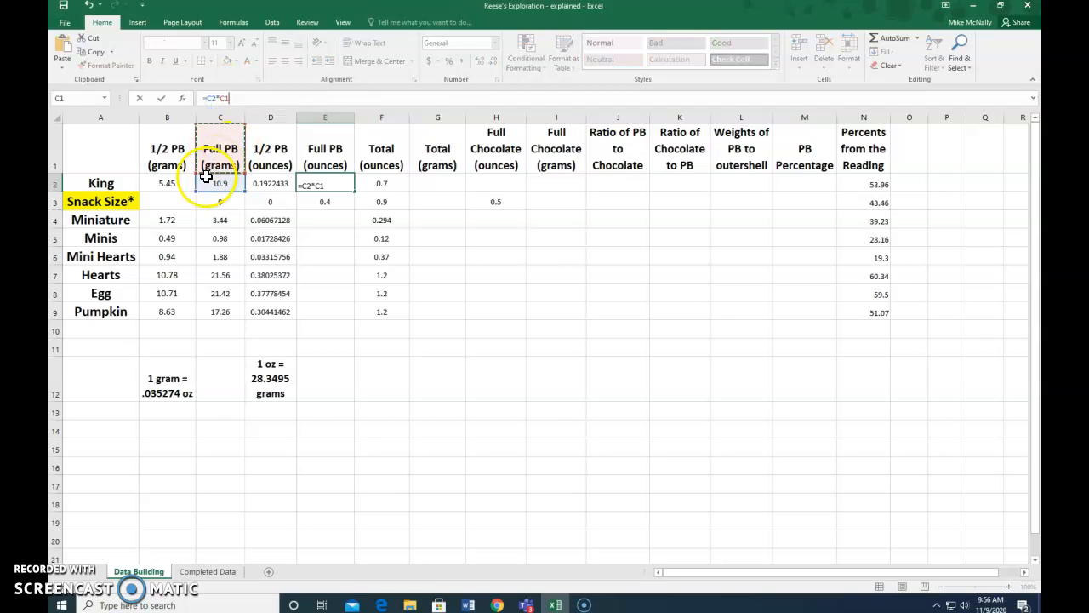
click(324, 184)
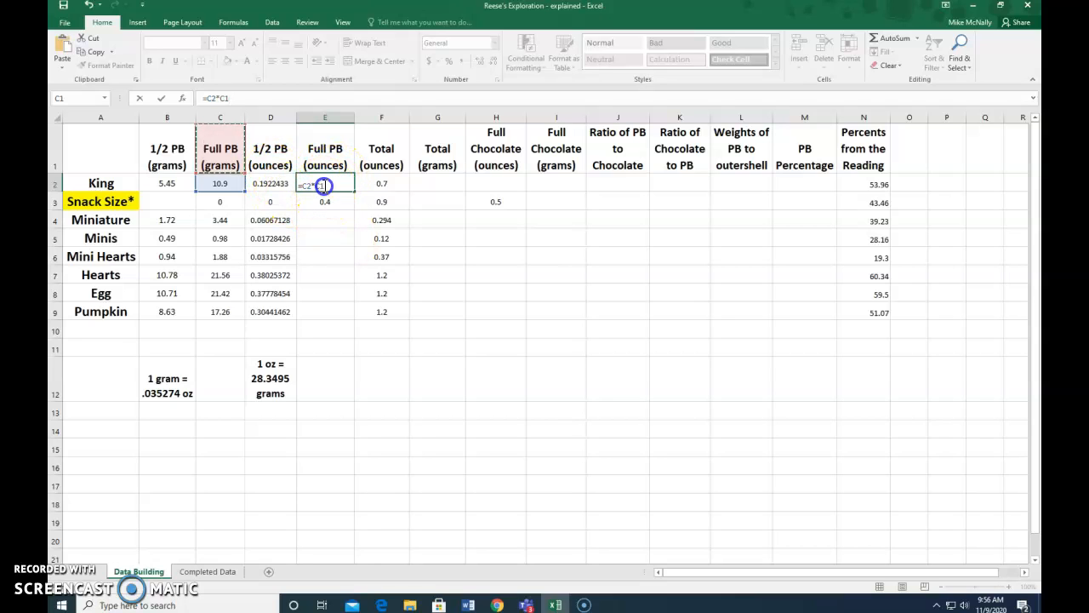
click(92, 8)
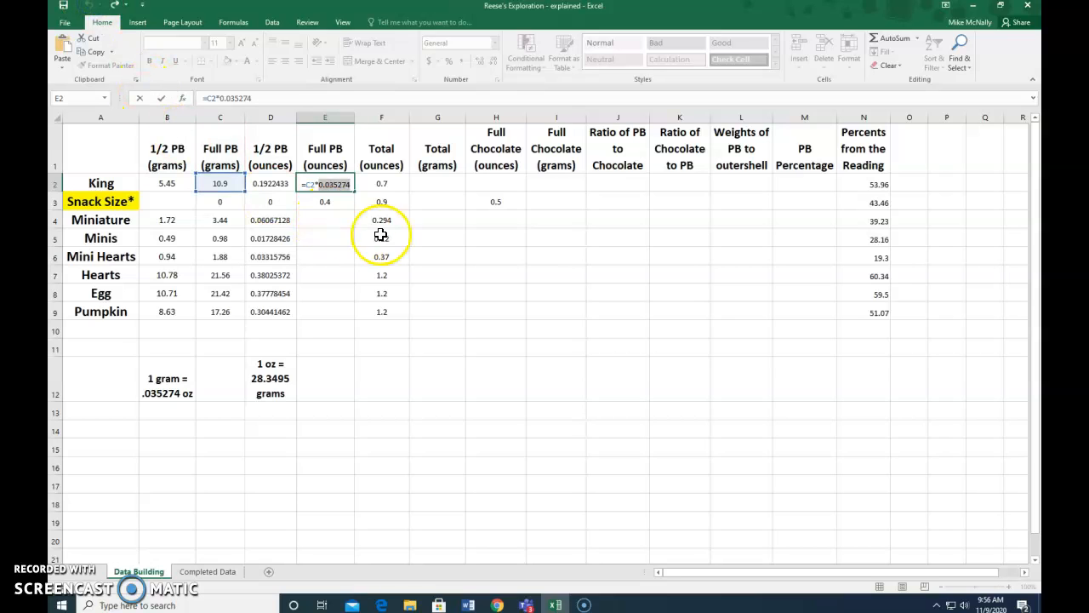
click(326, 223)
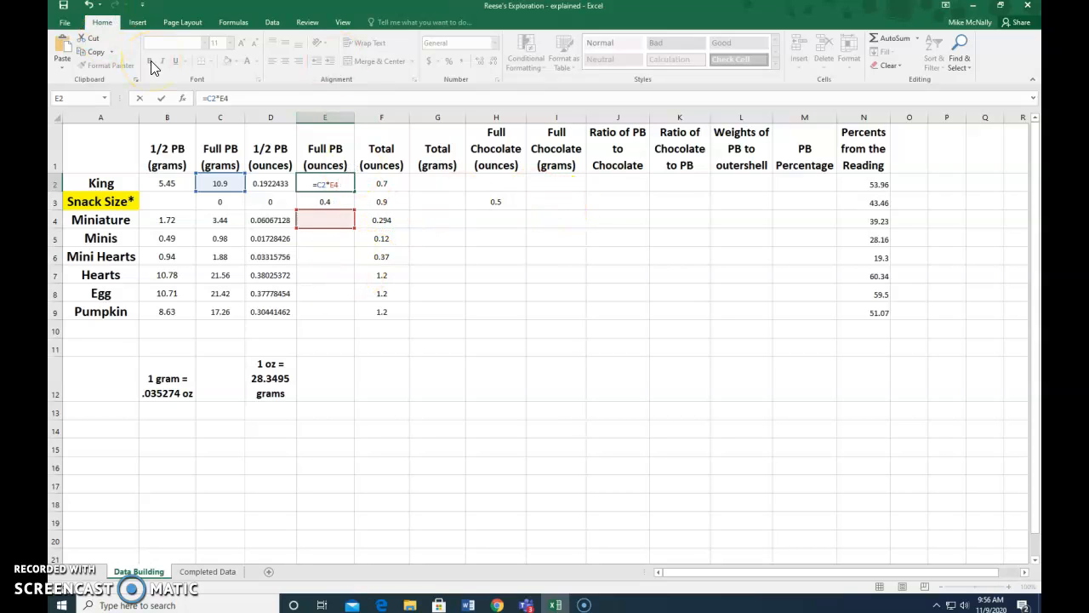
key(Return)
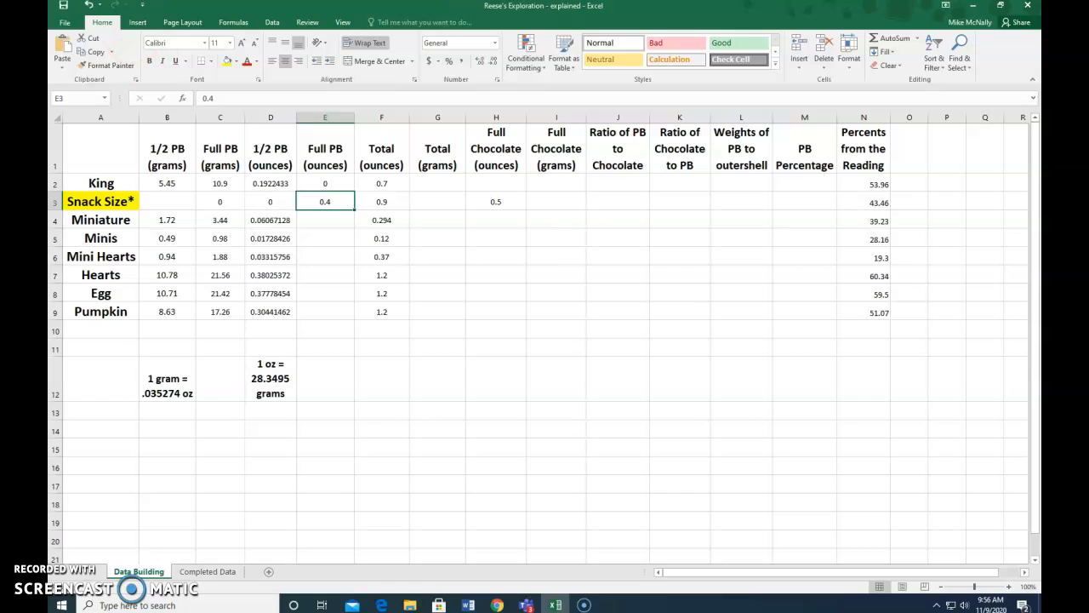
click(90, 5)
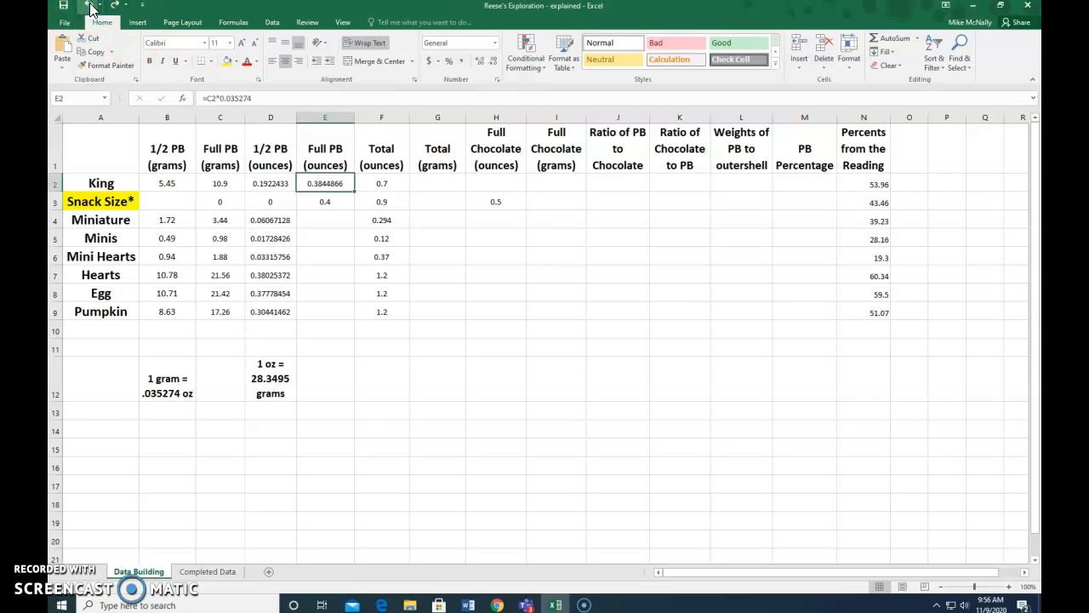
click(89, 5)
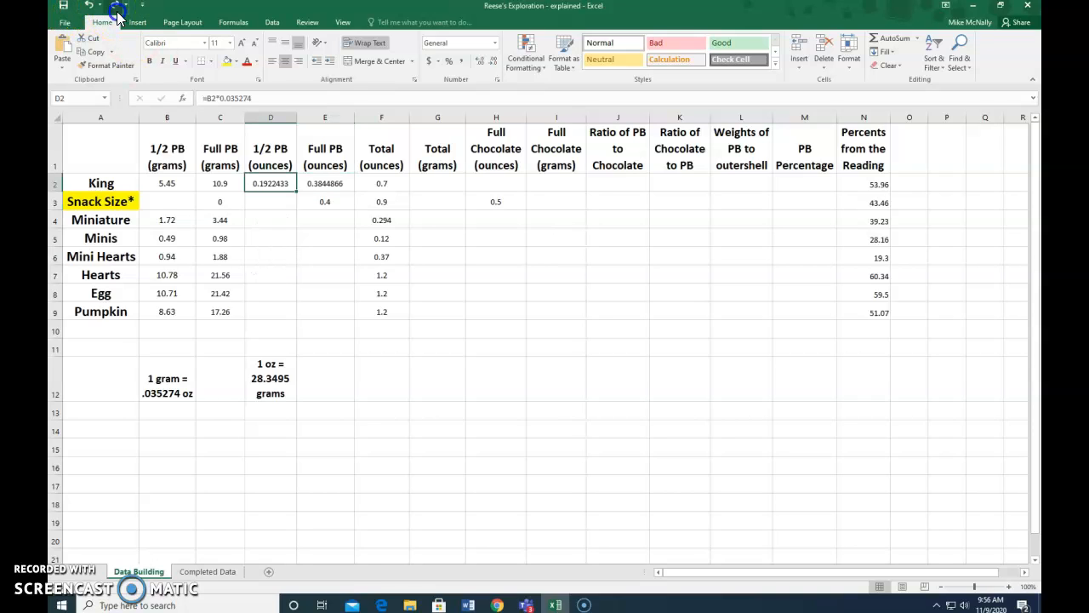
click(115, 5)
Convert the Miniature's full peanut butter weight to ounces in E4 with the formula =C4*.035274.
click(339, 253)
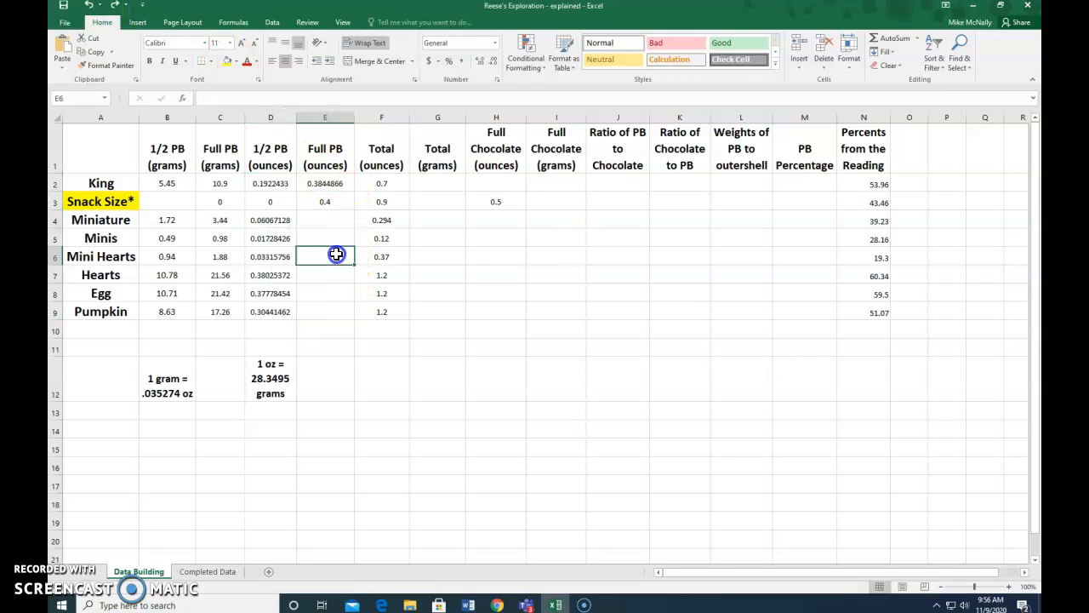
click(324, 221)
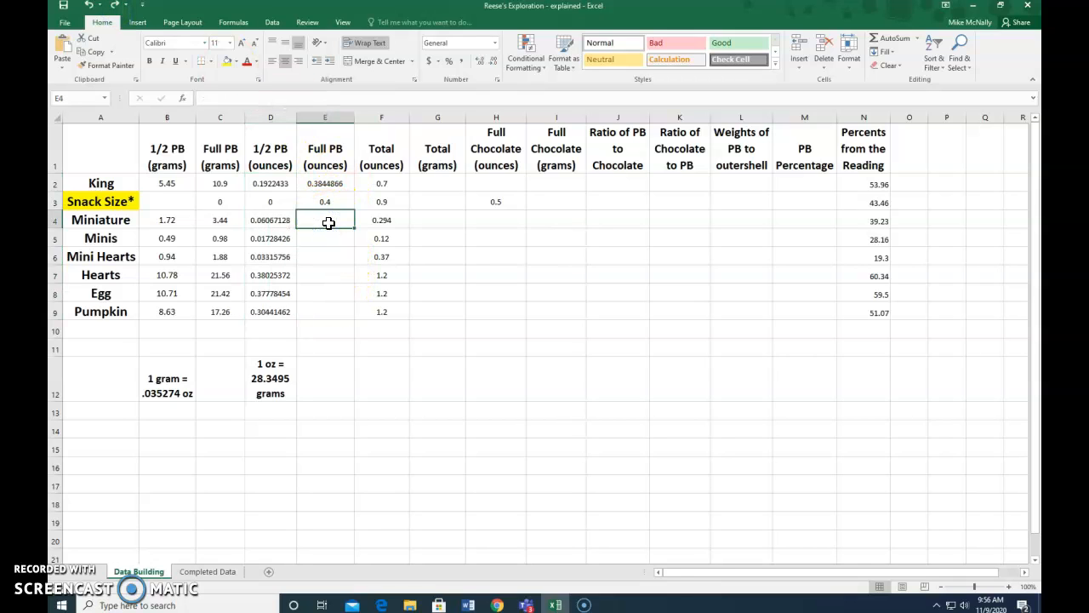
text(=)
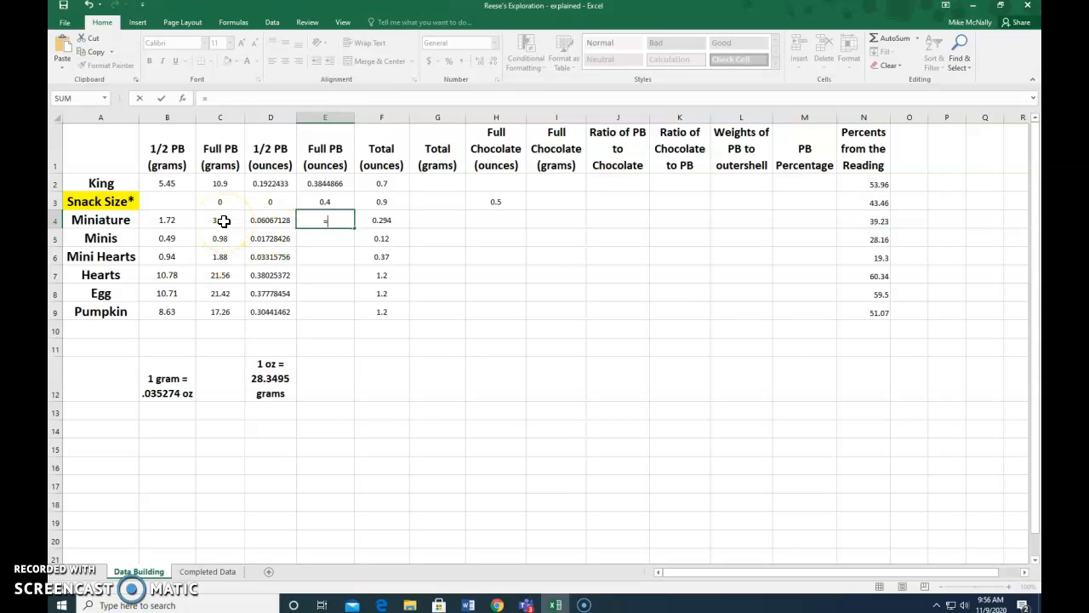
click(222, 220)
click(343, 222)
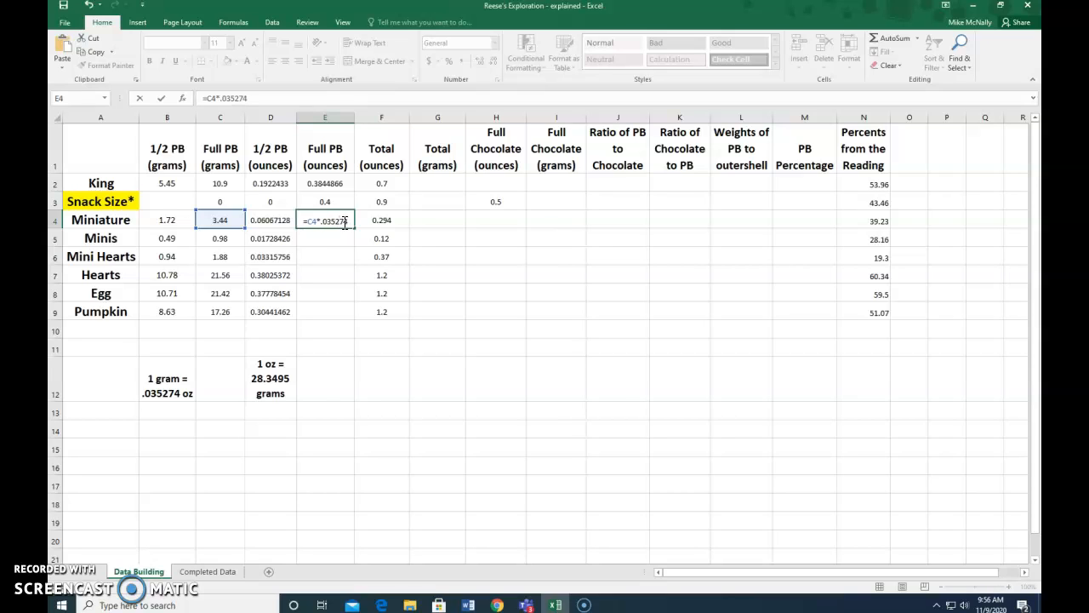
key(Return)
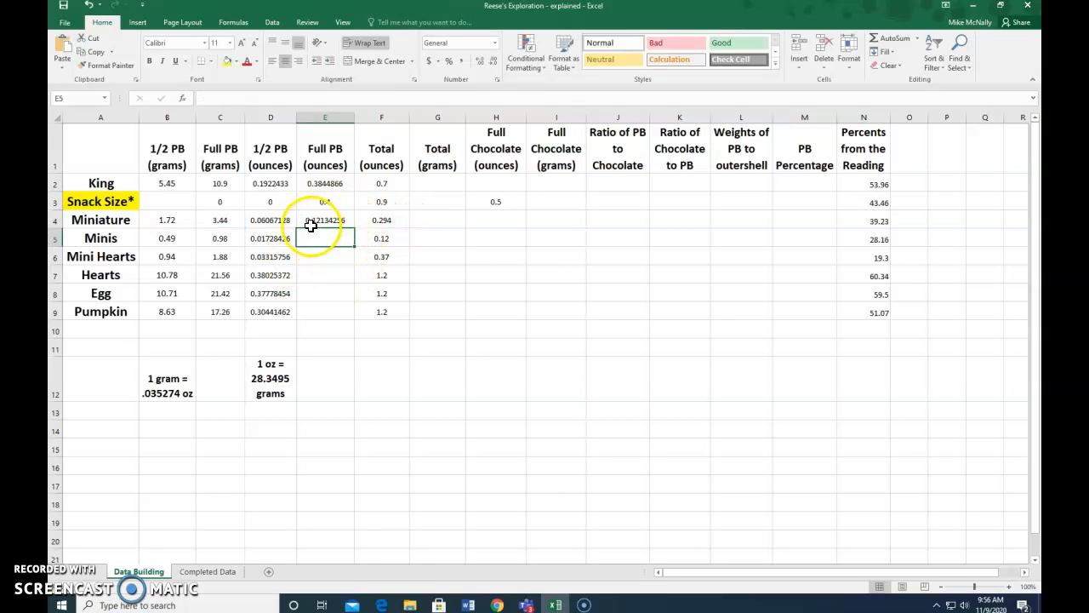
Fill the Full PB (ounces) conversion formula from E4 down to the Pumpkin row in E9.
click(267, 220)
click(325, 220)
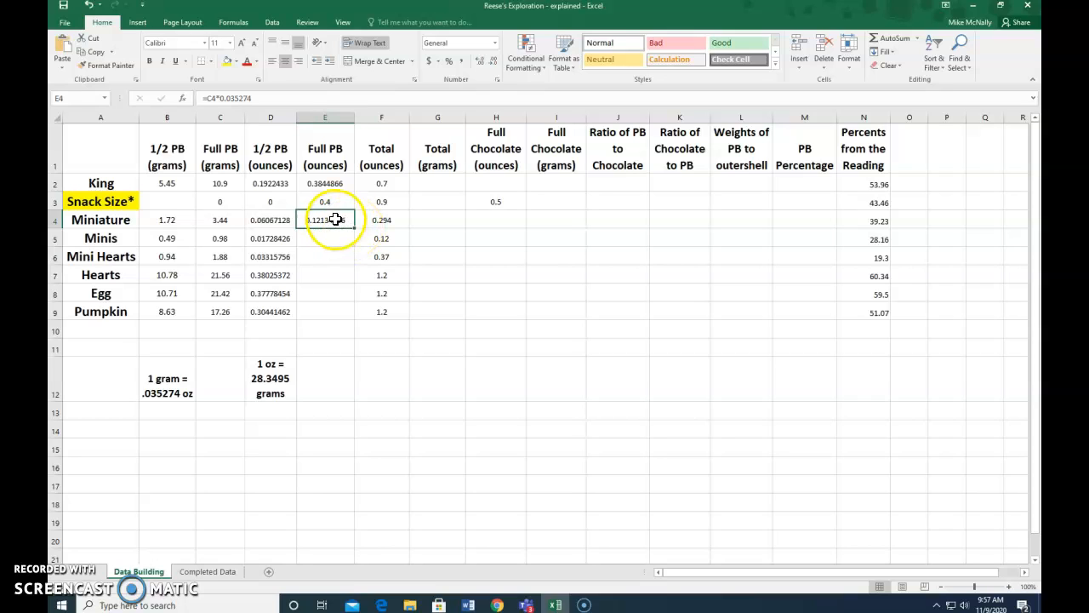
drag(354, 227, 354, 322)
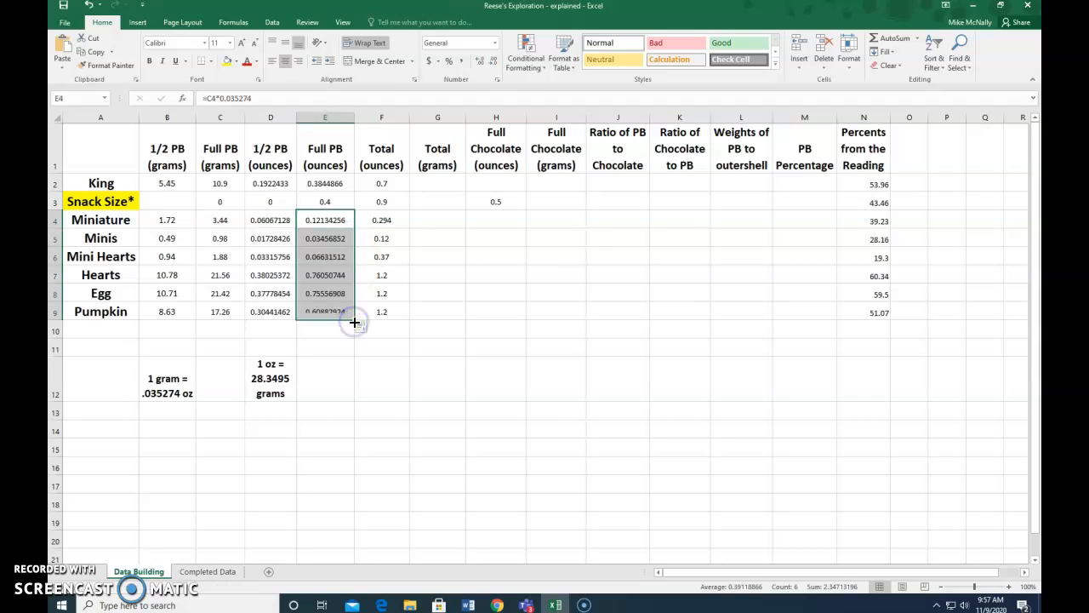